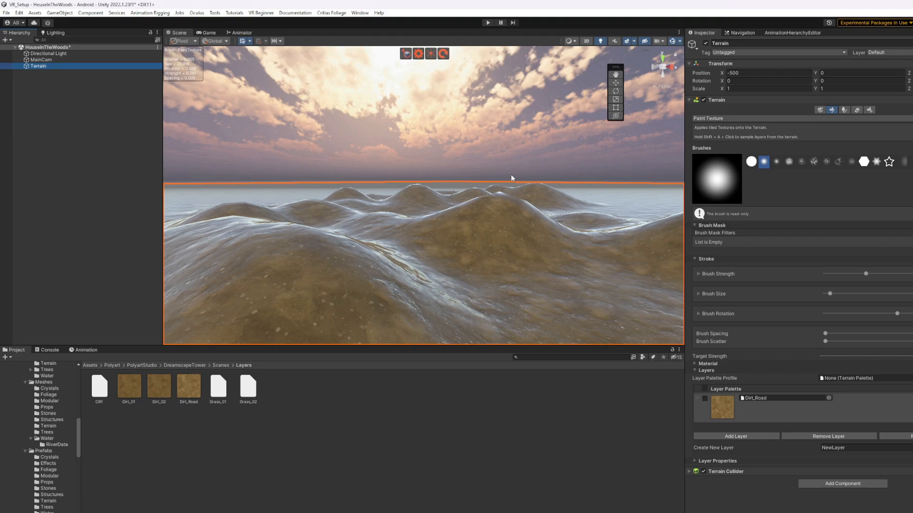
# Look over the terrain surface and enlarge the scene view by shrinking the project browser beneath it
pyautogui.moveTo(475, 190)
pyautogui.mouseDown()
pyautogui.moveTo(381, 211)
pyautogui.moveTo(493, 213)
pyautogui.moveTo(440, 177)
pyautogui.moveTo(333, 197)
pyautogui.moveTo(418, 234)
pyautogui.moveTo(483, 233)
pyautogui.moveTo(479, 187)
pyautogui.moveTo(389, 182)
pyautogui.moveTo(406, 160)
pyautogui.moveTo(412, 192)
pyautogui.mouseUp()
pyautogui.press('w')
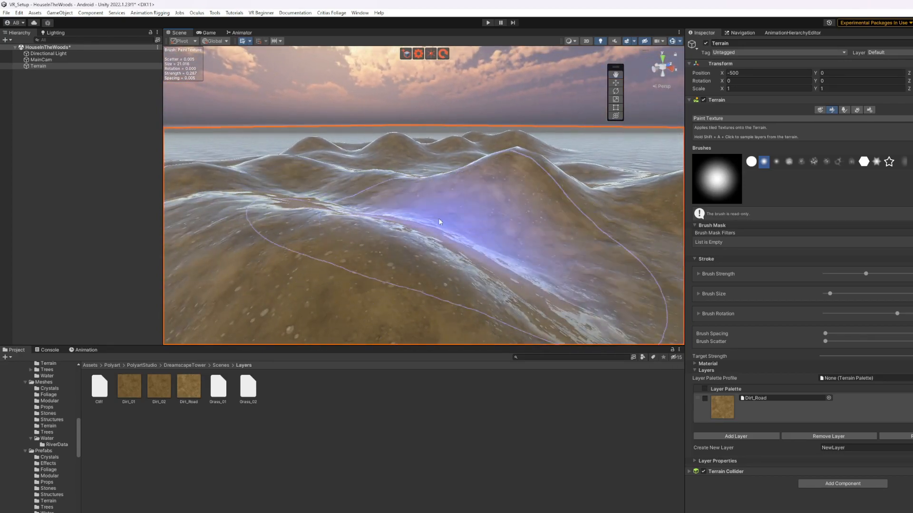
pyautogui.moveTo(595, 221); pyautogui.dragTo(573, 228)
pyautogui.moveTo(442, 209); pyautogui.dragTo(459, 207)
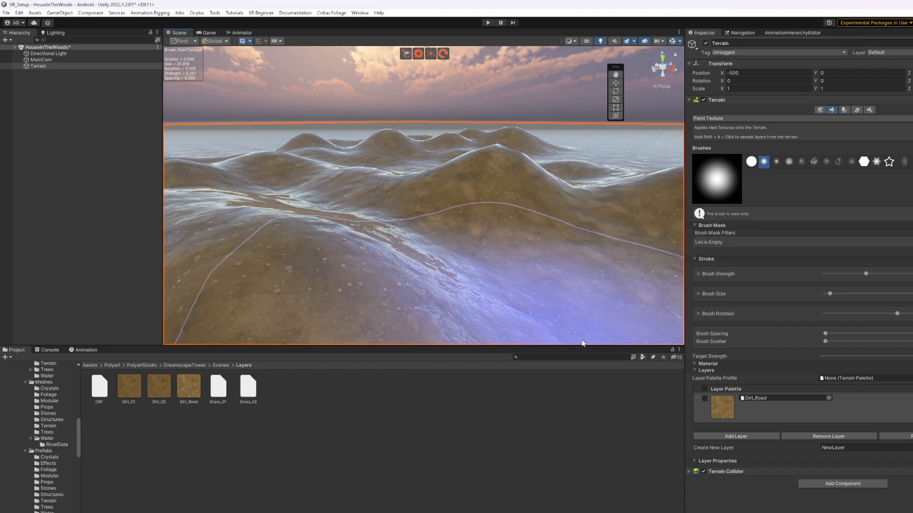
pyautogui.moveTo(586, 347); pyautogui.dragTo(586, 400)
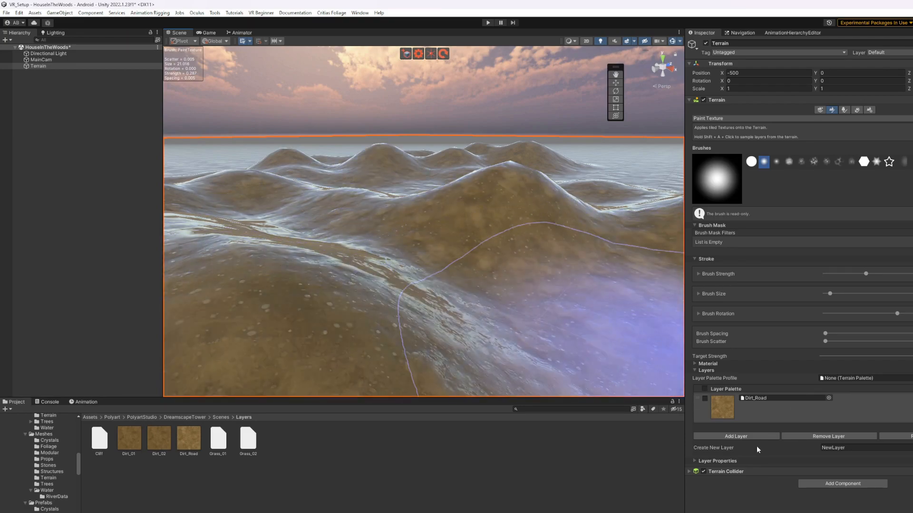
# Open the terrain's Dirt_Road layer from the layer palette and locate its diffuse texture in the project
pyautogui.click(759, 399)
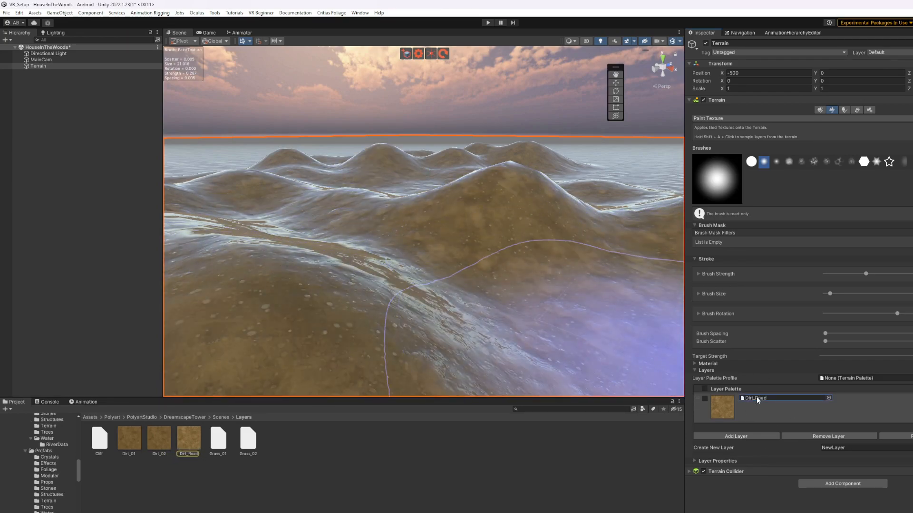
pyautogui.click(758, 400)
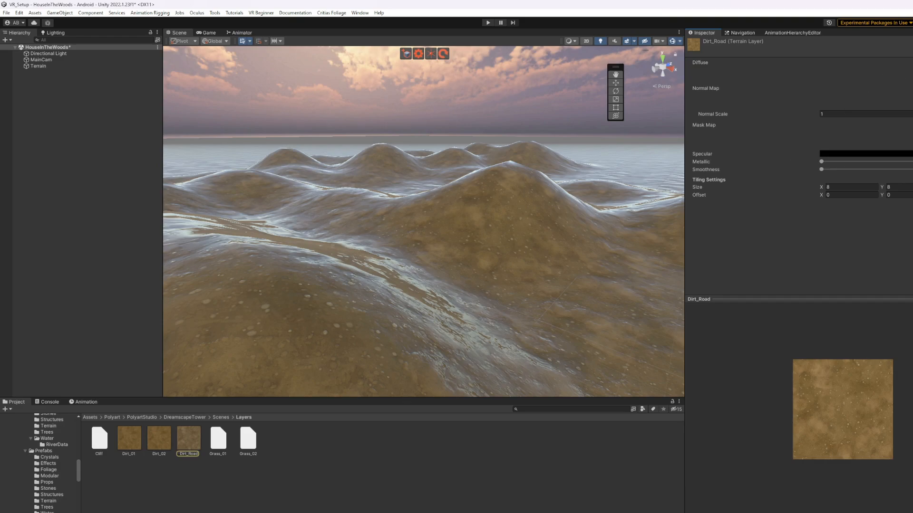
pyautogui.click(910, 73)
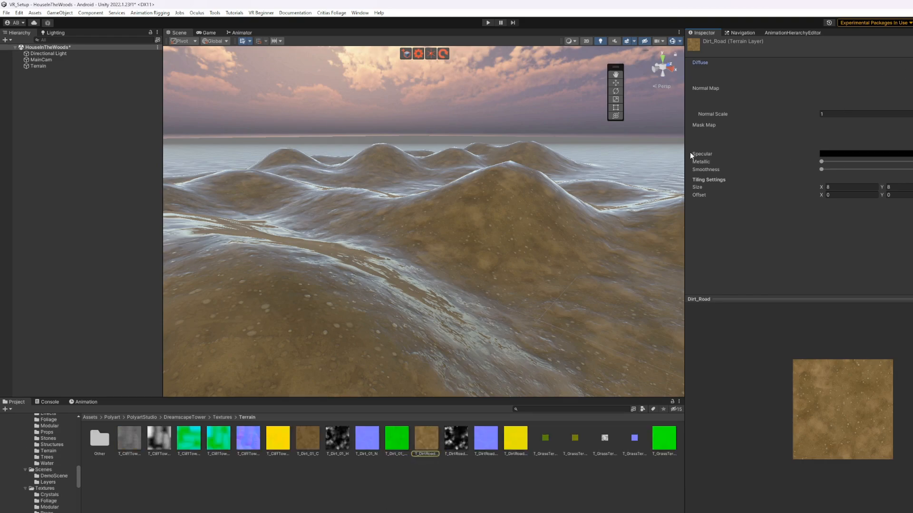
pyautogui.click(442, 494)
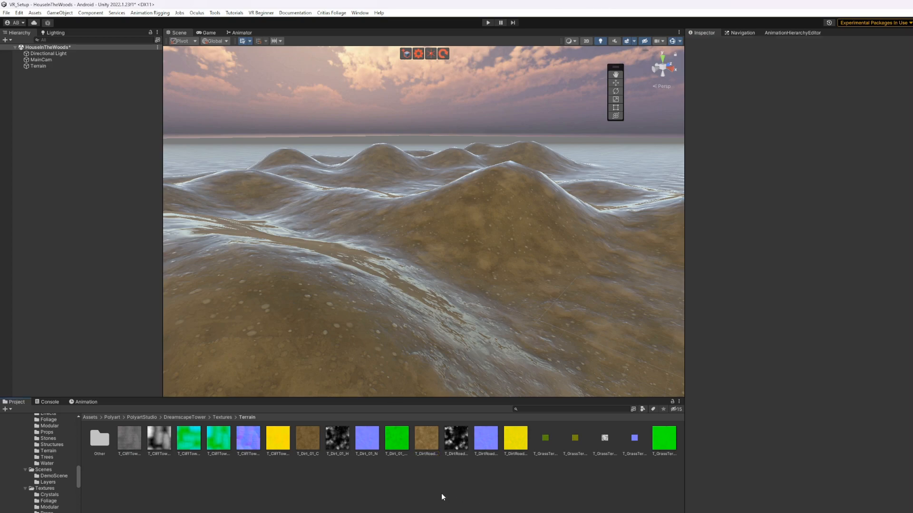
# Examine the dirt road color, height, normal and ORM textures and read the Mask Map channel assignments in the Unity manual
pyautogui.click(433, 439)
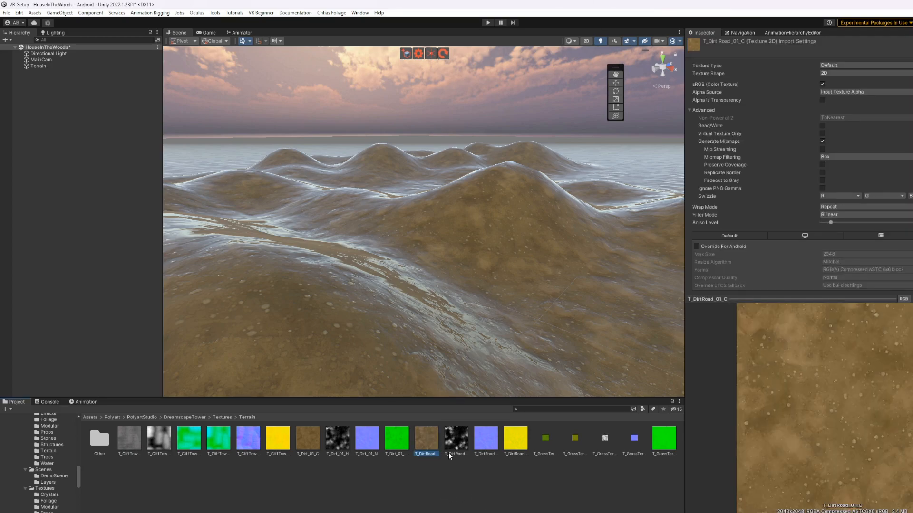
pyautogui.click(458, 445)
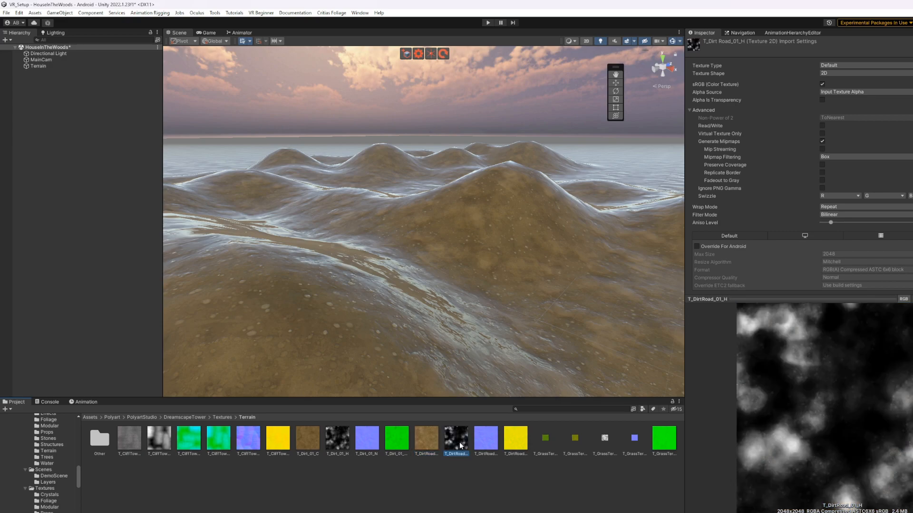
pyautogui.click(484, 442)
pyautogui.click(515, 438)
pyautogui.click(426, 440)
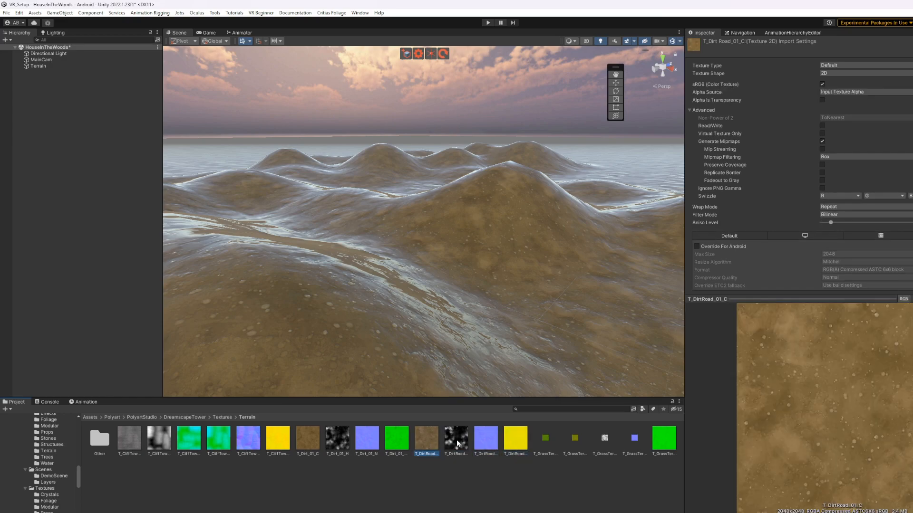
pyautogui.click(458, 441)
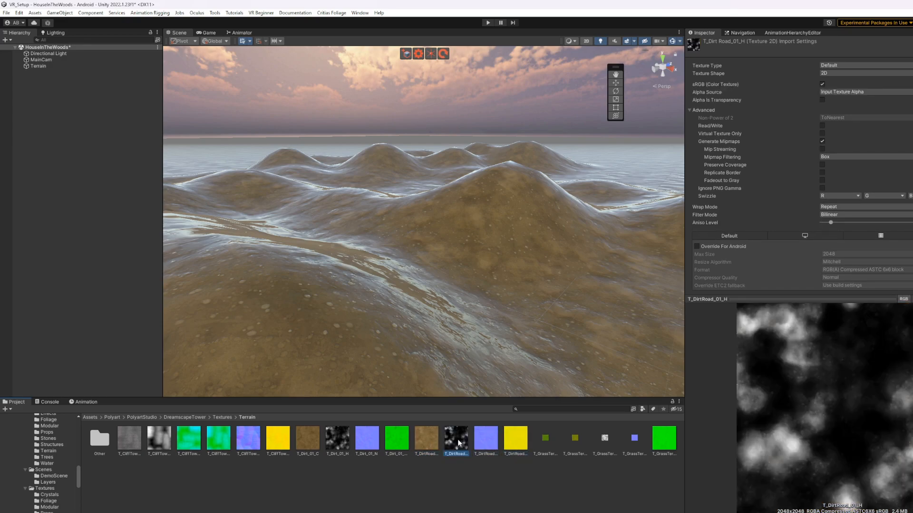
pyautogui.click(488, 446)
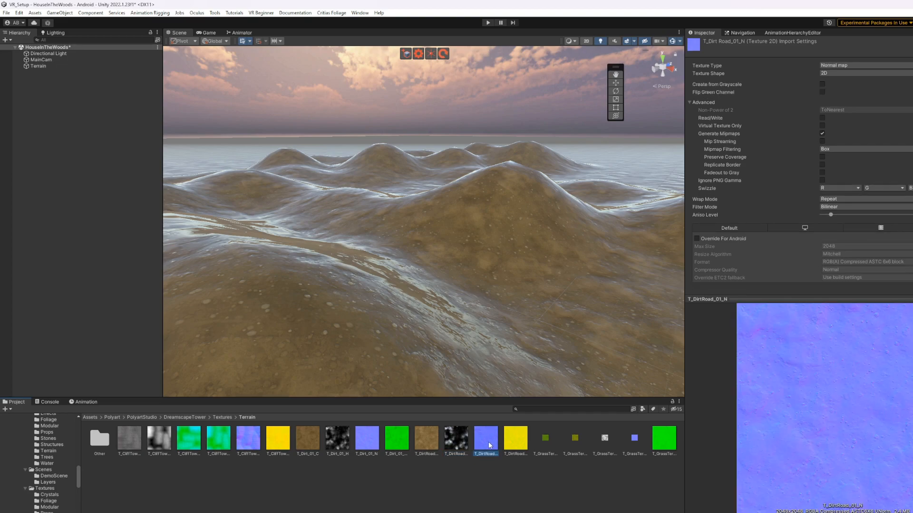
pyautogui.click(525, 445)
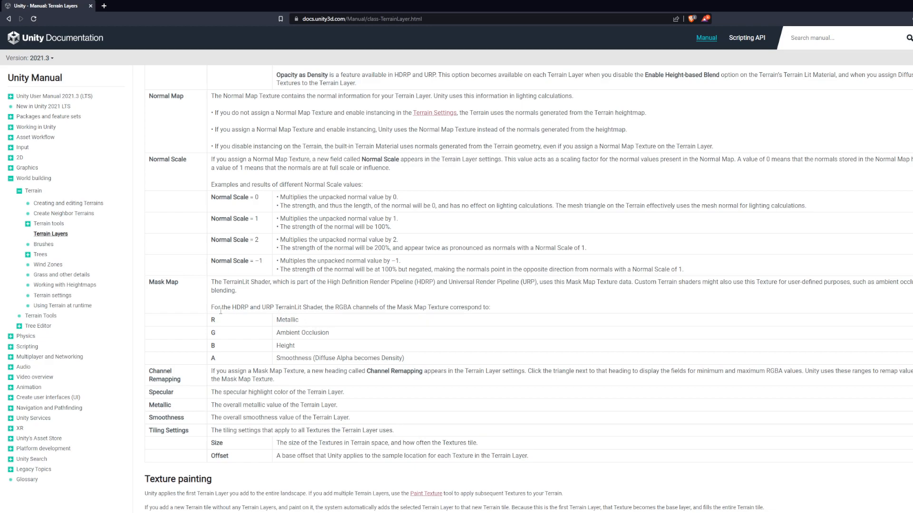
pyautogui.moveTo(214, 308); pyautogui.dragTo(496, 311)
pyautogui.click(497, 309)
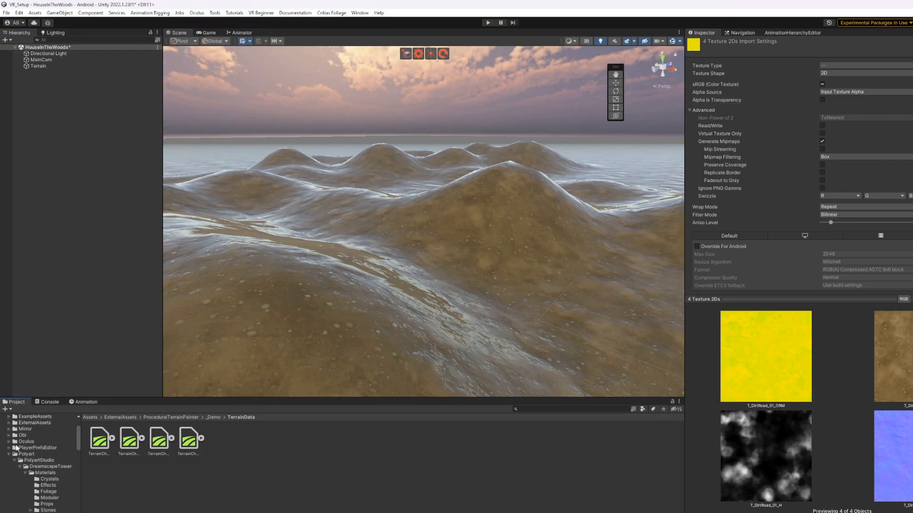
# Create a DirtRoad_01 folder in Project/Materials/TerrainLayers and check the contents of the neighbouring Grass_01 folder
pyautogui.rightClick(255, 255)
pyautogui.moveTo(291, 261)
pyautogui.click(430, 82)
pyautogui.write('Dirt')
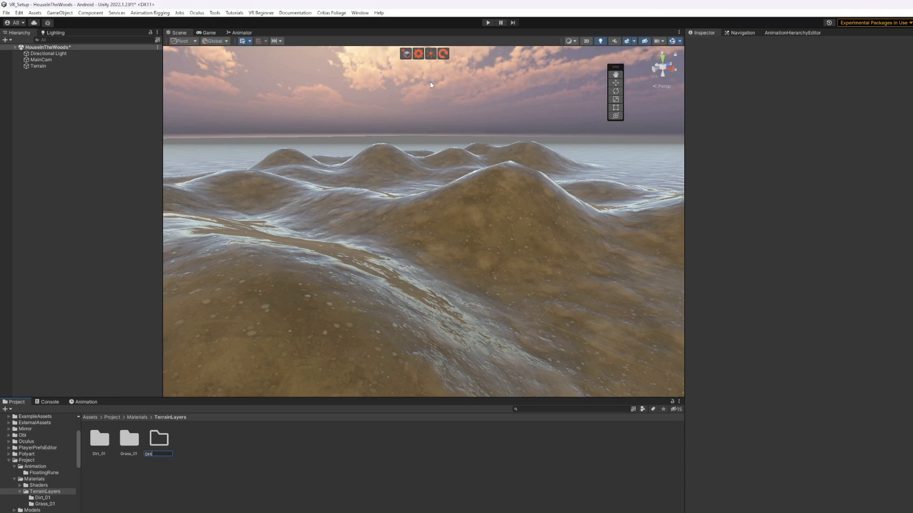
pyautogui.press('Return')
pyautogui.doubleClick(129, 439)
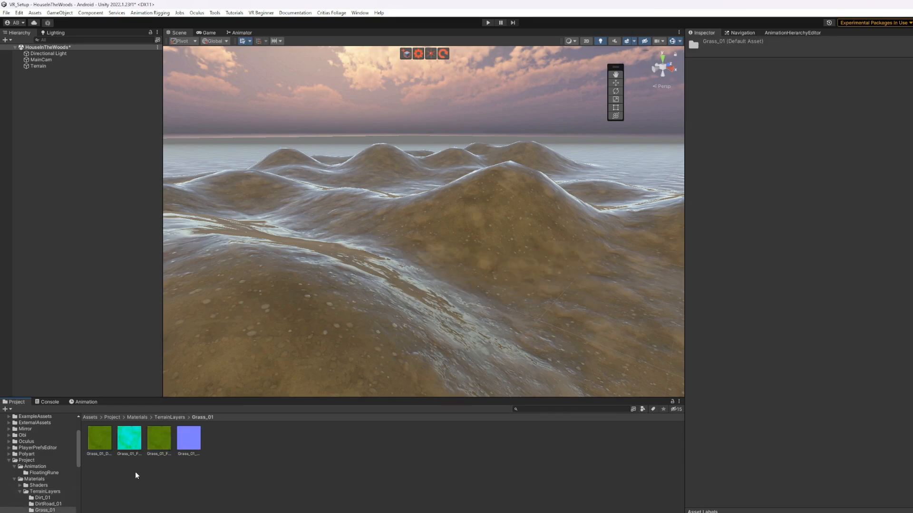
pyautogui.click(170, 417)
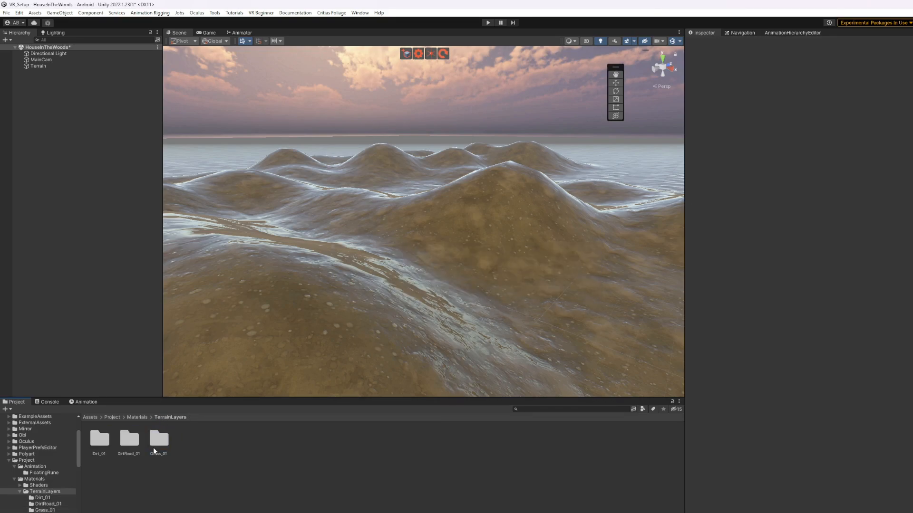
# Copy the DreamscapeTower Dirt_Road terrain layer into the DirtRoad_01 folder under TerrainLayers
pyautogui.click(38, 66)
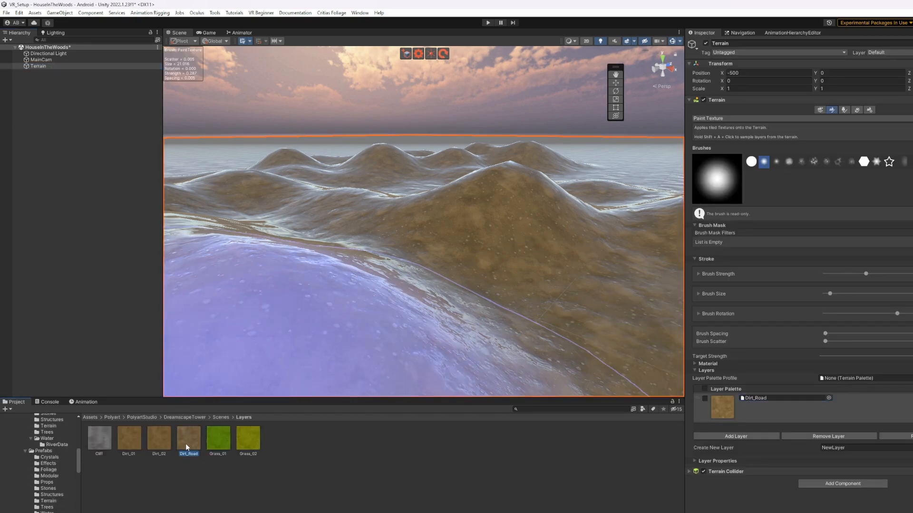
pyautogui.click(186, 442)
pyautogui.scroll(-3, 48, 499)
pyautogui.moveTo(78, 452); pyautogui.dragTo(79, 487)
pyautogui.click(49, 479)
pyautogui.hotkey('ctrl', 'v')
# Rename the copied terrain layer as DirtRoad_01
pyautogui.rightClick(95, 451)
pyautogui.click(126, 268)
pyautogui.write('DirtRoad_01')
pyautogui.press('Return')
# Rename the dirt road color texture as DirtRoad_01_Color
pyautogui.rightClick(131, 454)
pyautogui.click(166, 268)
pyautogui.write('DirtRoad')
pyautogui.hotkey('ctrl', 'a')
pyautogui.write('DirtRoad_01_Color')
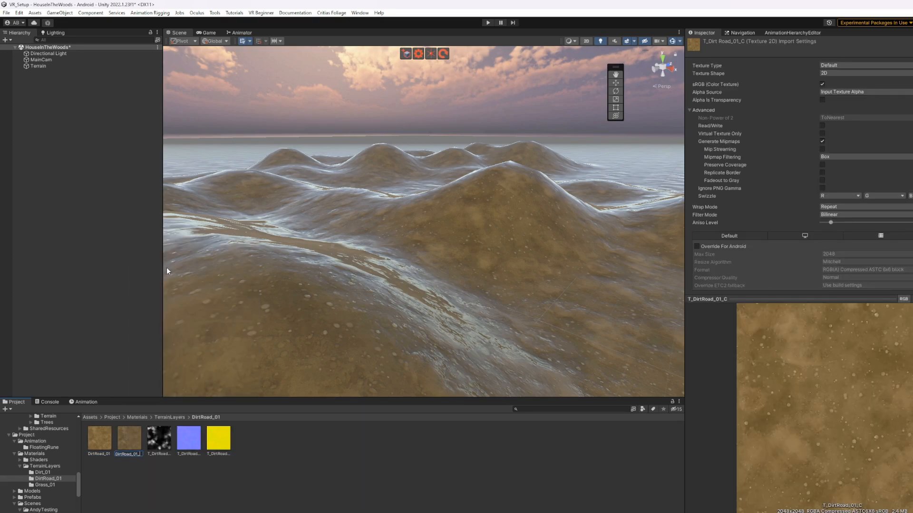
pyautogui.press('Return')
# Rename the dirt road height texture as DirtRoad_01_Height
pyautogui.rightClick(157, 454)
pyautogui.click(190, 269)
pyautogui.write('DirtRoad_01_Height')
pyautogui.press('Return')
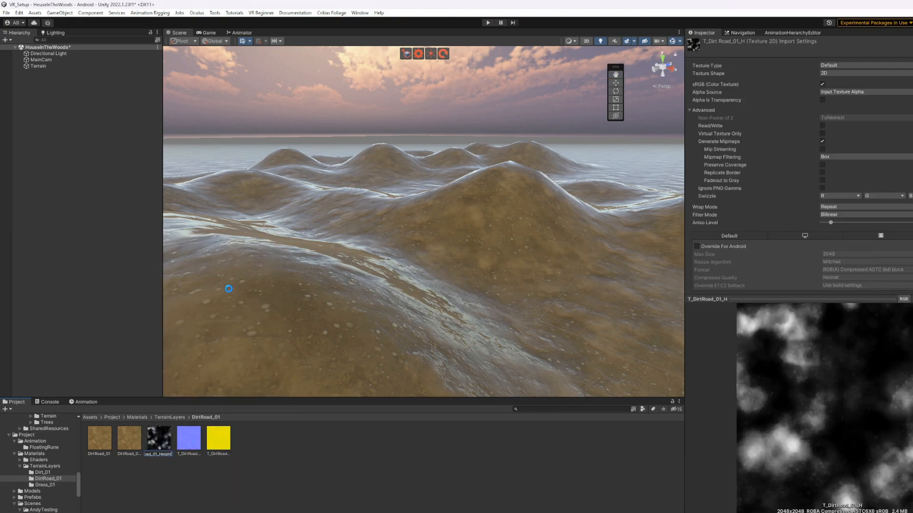
# Rename the dirt road normal map as DirtRoad_01_Normal
pyautogui.rightClick(189, 455)
pyautogui.click(224, 269)
pyautogui.write('DirtRoad_01')
pyautogui.write('_Normal')
pyautogui.press('Return')
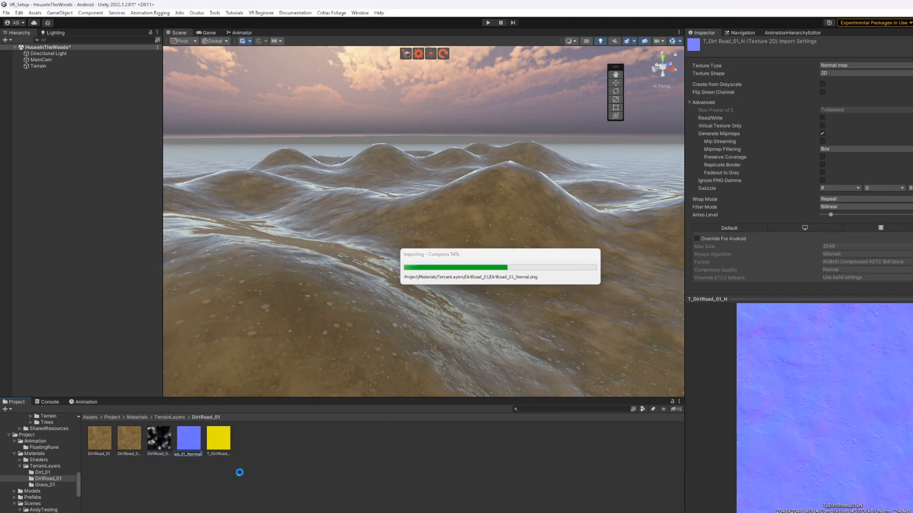
# Rename the dirt road ORM texture as DirtRoad_01_ORM
pyautogui.rightClick(224, 455)
pyautogui.click(259, 271)
pyautogui.write('DirtRoad_01')
pyautogui.write('_ORM')
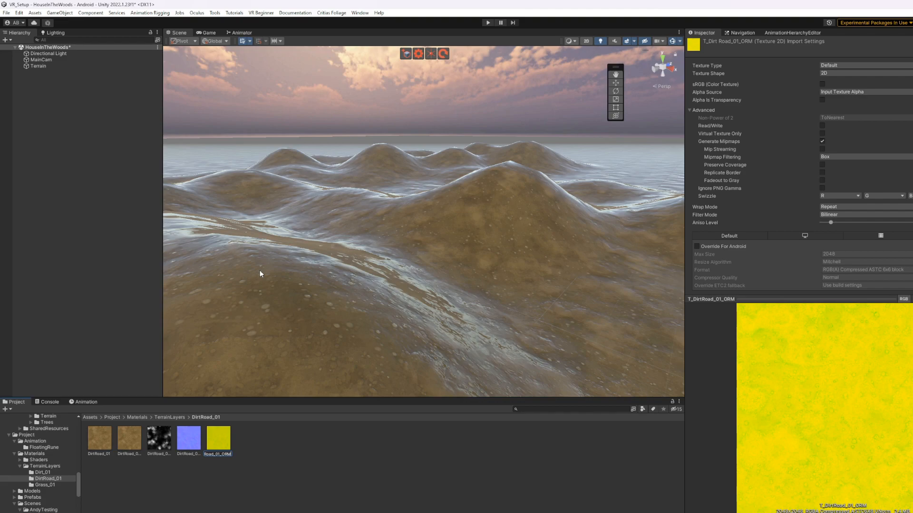
pyautogui.press('Return')
# Switch to the Channel Swizzler page and start adding a source image, browsing to the VR_Setup/Assets/Project folder
pyautogui.click(164, 446)
pyautogui.click(523, 486)
pyautogui.click(409, 503)
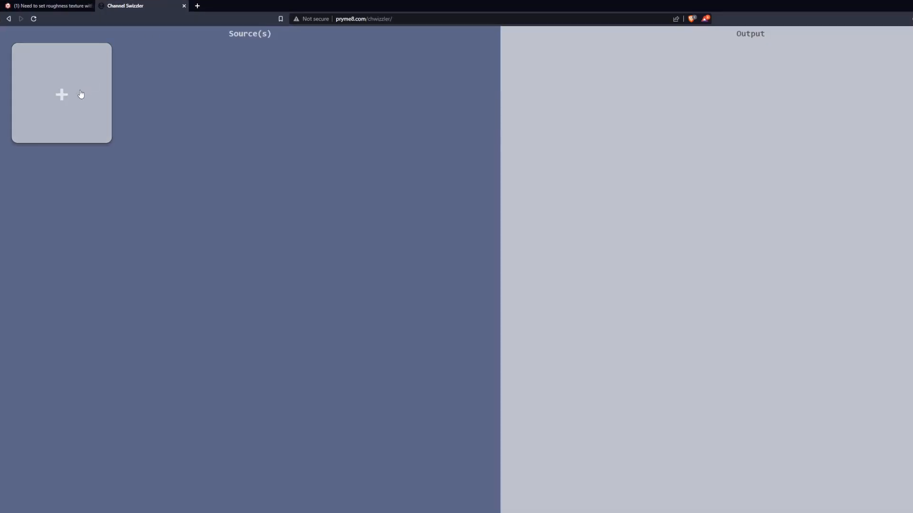
pyautogui.click(71, 93)
pyautogui.doubleClick(329, 329)
pyautogui.hotkey('alt', 'Left')
pyautogui.scroll(-5, 299, 333)
pyautogui.doubleClick(299, 338)
pyautogui.doubleClick(289, 222)
pyautogui.doubleClick(285, 223)
pyautogui.doubleClick(310, 318)
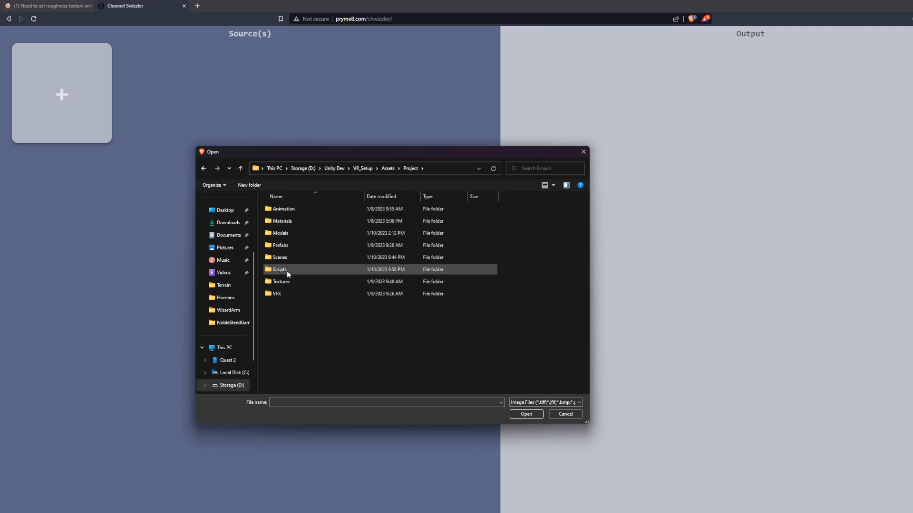
# Load the ORM and height textures from Materials/TerrainLayers/DirtRoad_01 as the swizzler's sources
pyautogui.click(304, 284)
pyautogui.doubleClick(282, 221)
pyautogui.doubleClick(281, 222)
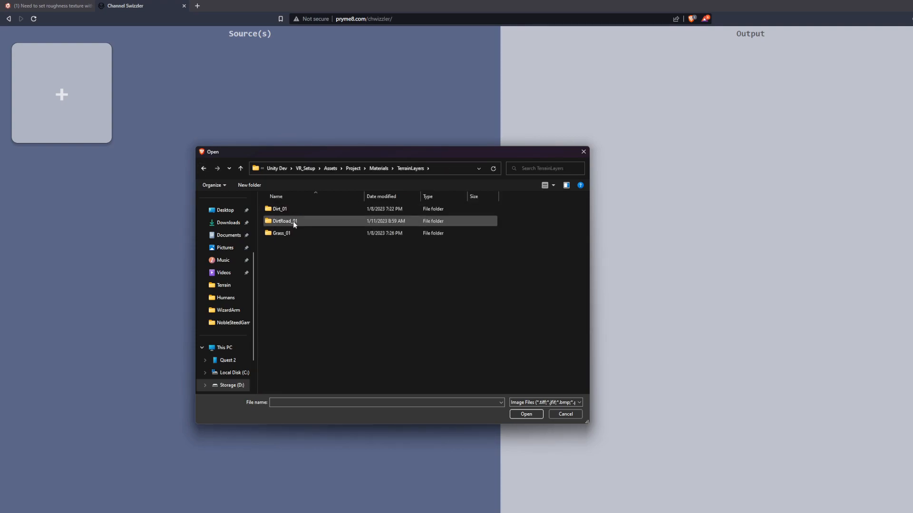
pyautogui.doubleClick(301, 222)
pyautogui.click(330, 214)
pyautogui.click(525, 414)
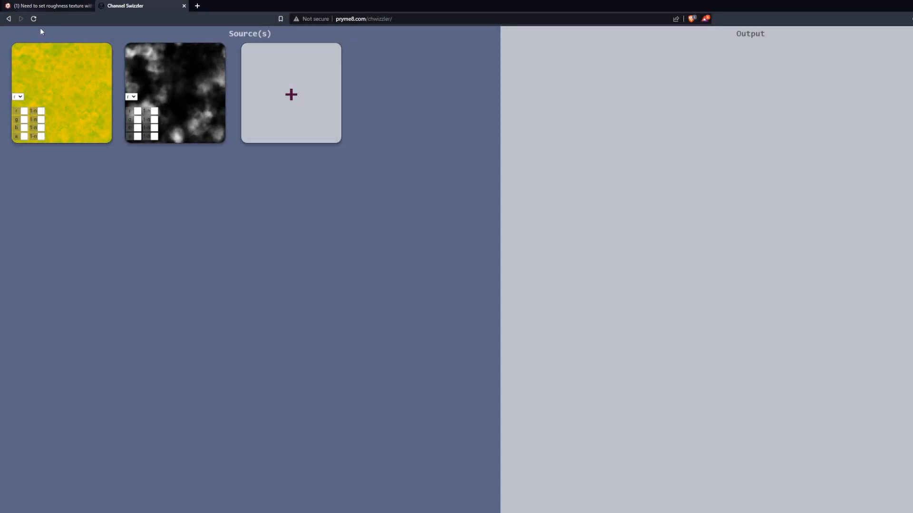
# Check the Mask Map channel order in the Unity manual and route the ORM source's blue channel to the output's red channel
pyautogui.moveTo(538, 512)
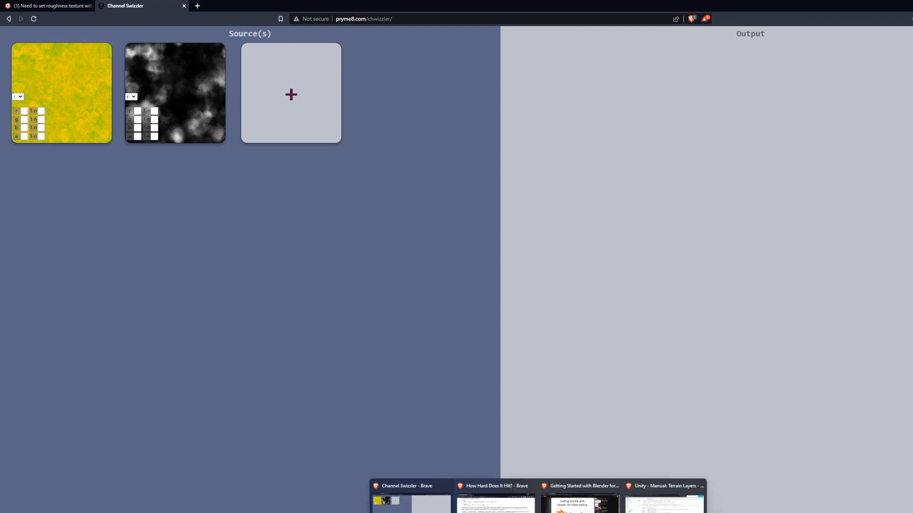
pyautogui.click(664, 502)
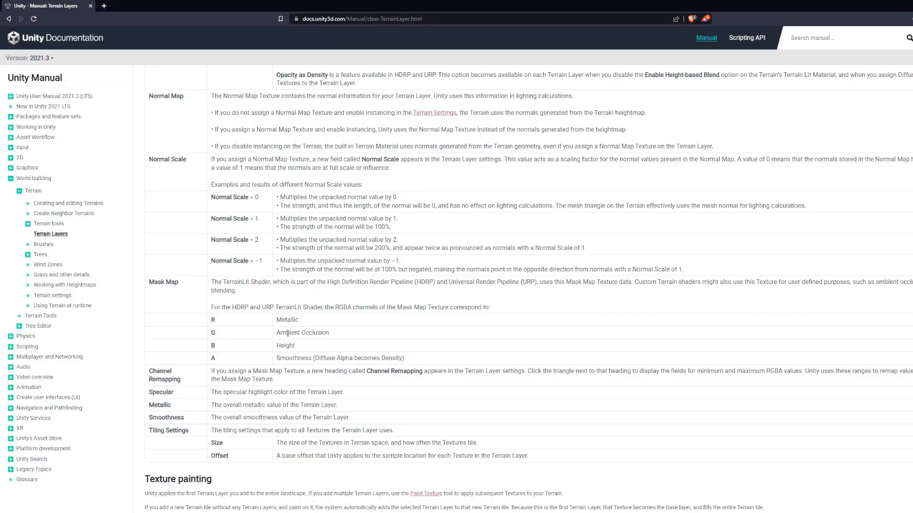
pyautogui.hotkey('alt', 'Tab')
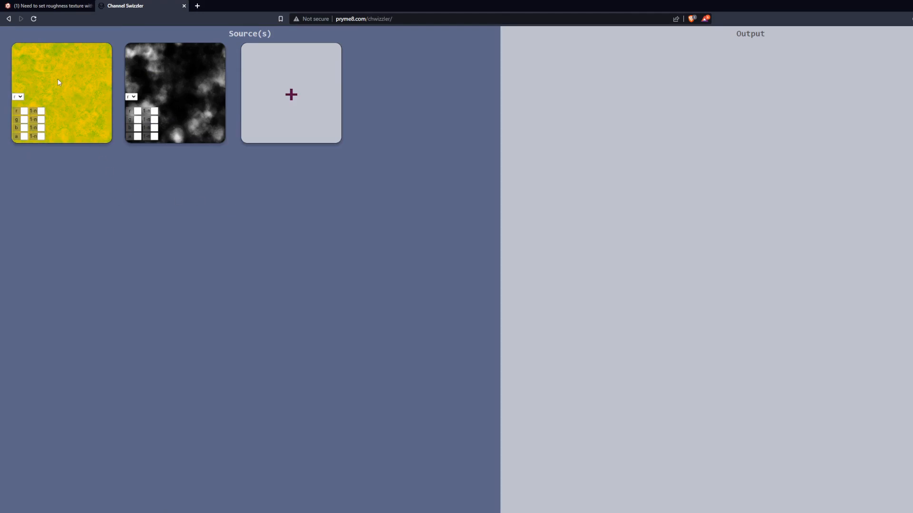
pyautogui.click(20, 97)
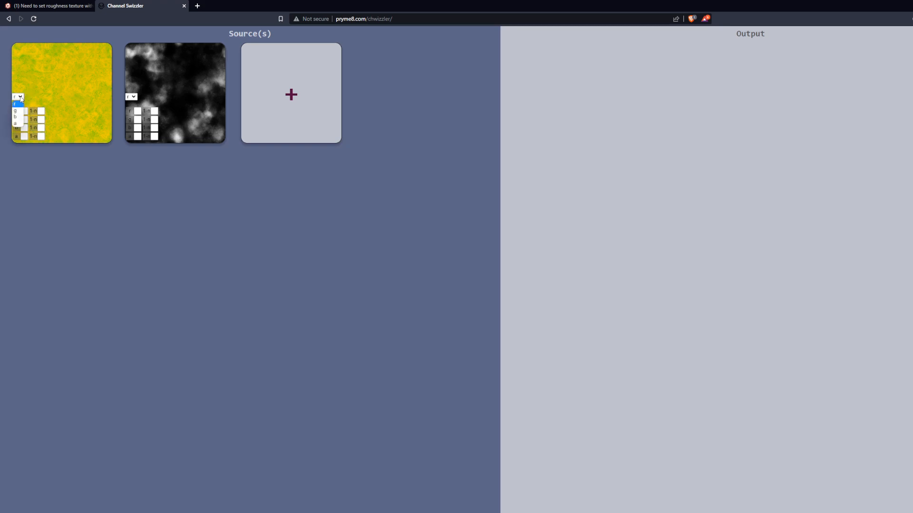
pyautogui.click(19, 119)
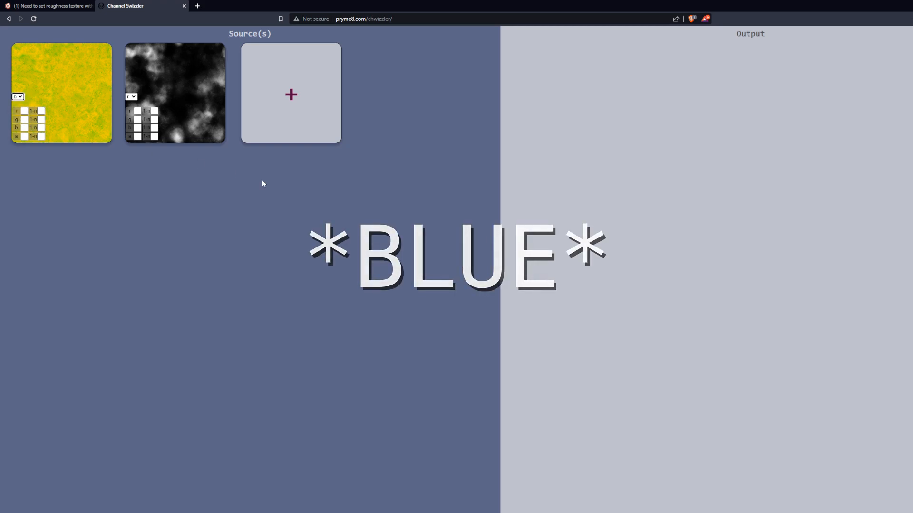
pyautogui.click(24, 110)
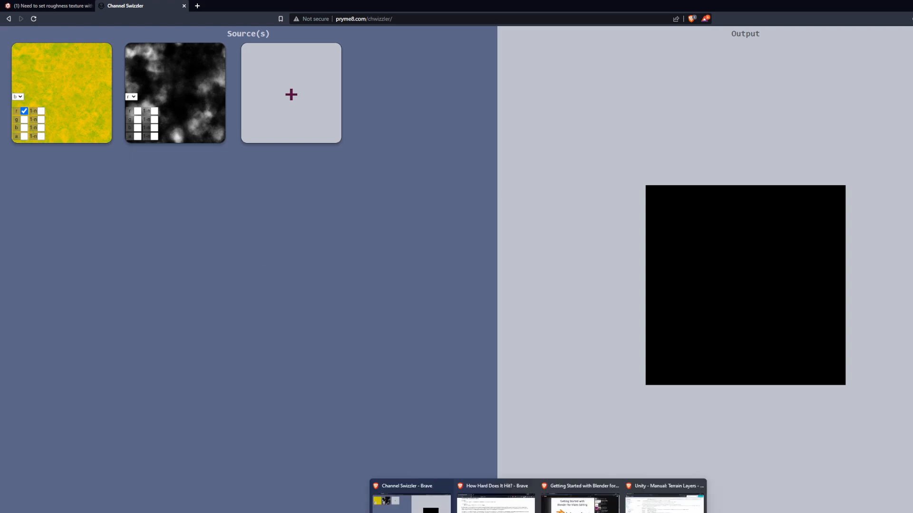
# Check the Mask Map channel order in the Unity manual and route the ORM source's red channel to the output's green channel
pyautogui.moveTo(538, 512)
pyautogui.click(664, 499)
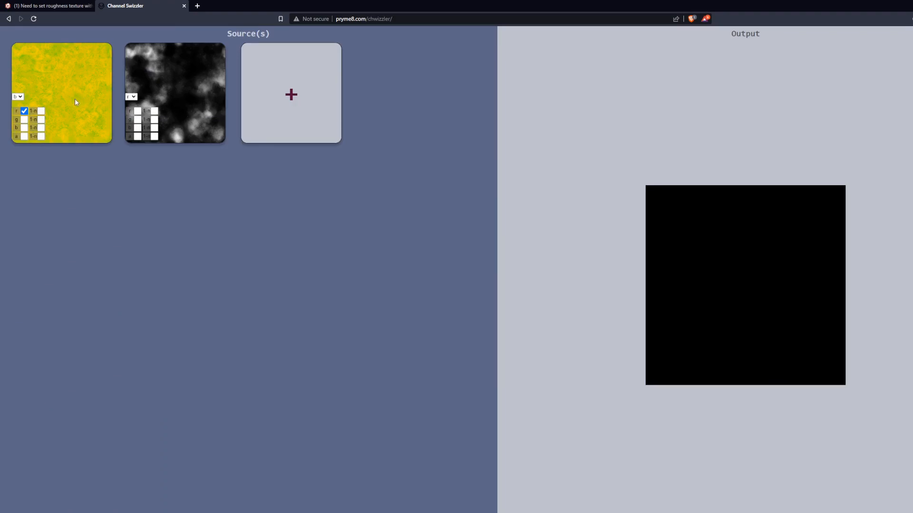
pyautogui.click(19, 97)
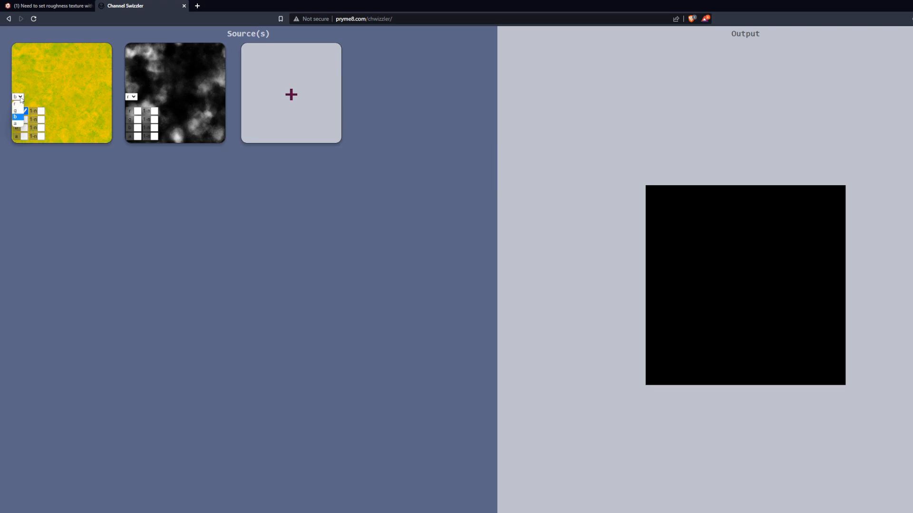
pyautogui.click(19, 104)
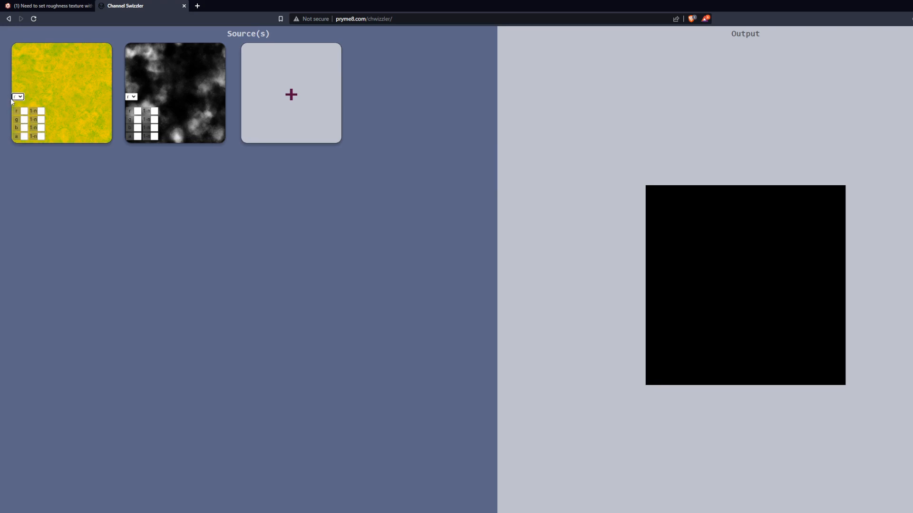
pyautogui.click(24, 120)
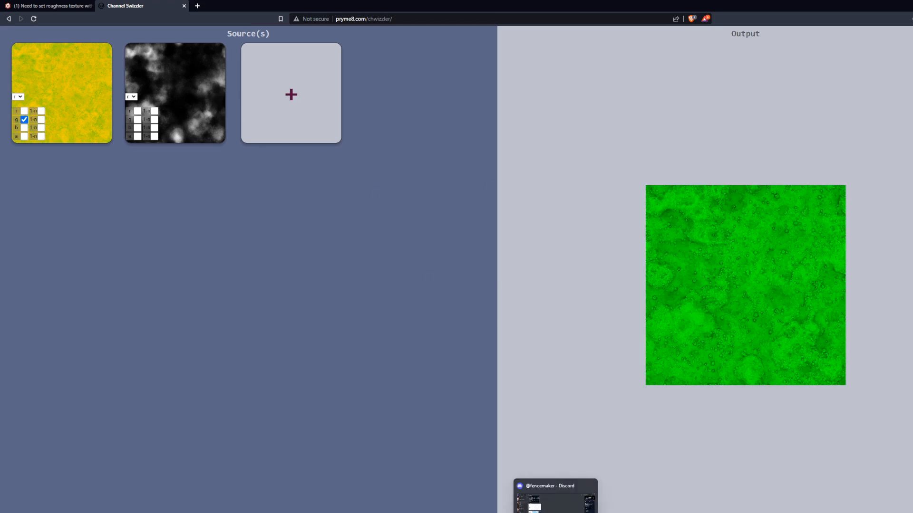
# Look up the manual's blue mask channel and route the height source's red channel to the output's blue channel
pyautogui.click(610, 496)
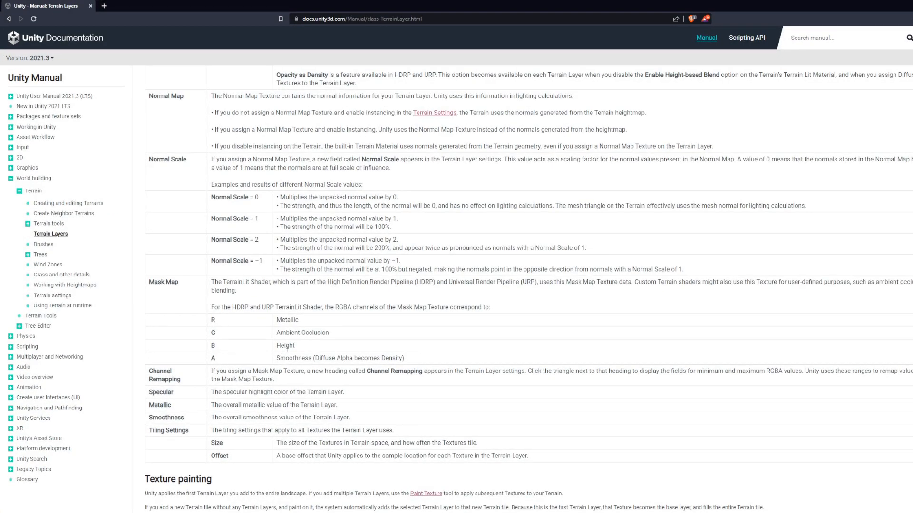
pyautogui.hotkey('alt', 'Tab')
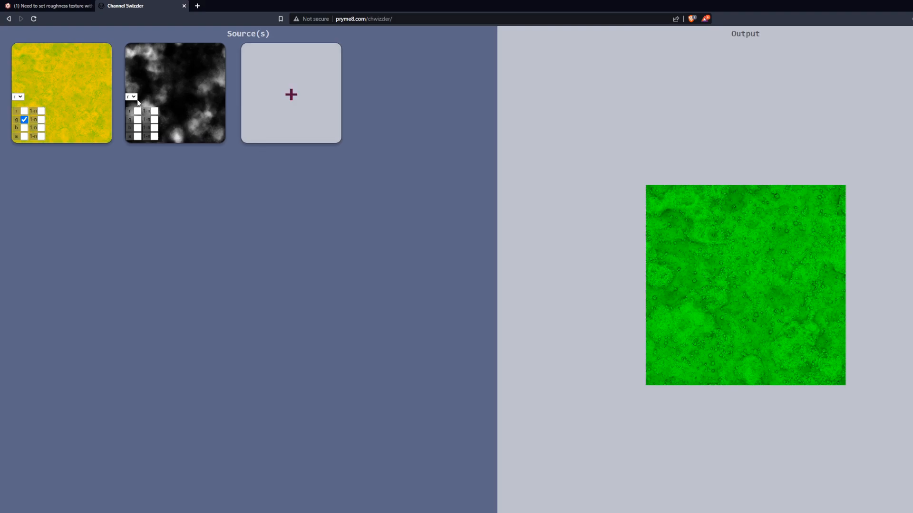
pyautogui.click(138, 128)
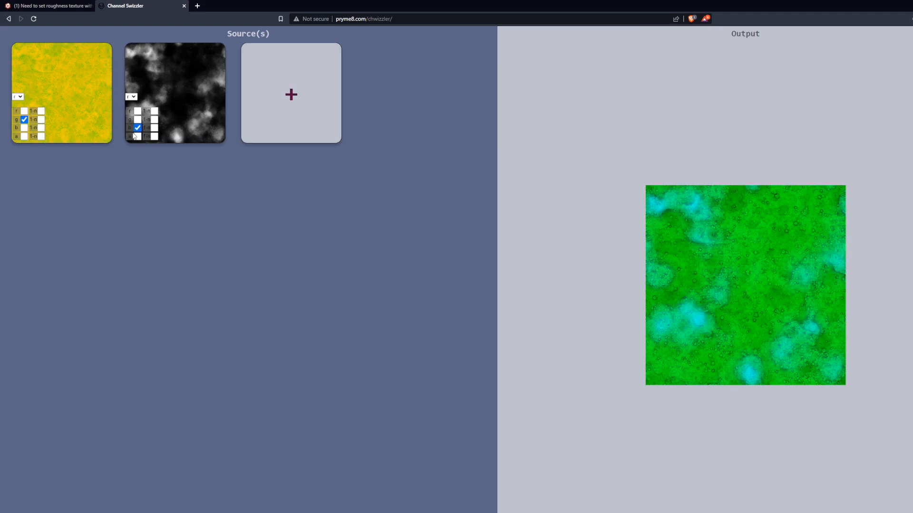
# Route the ORM source's green channel to the output's alpha channel and invert it
pyautogui.click(19, 97)
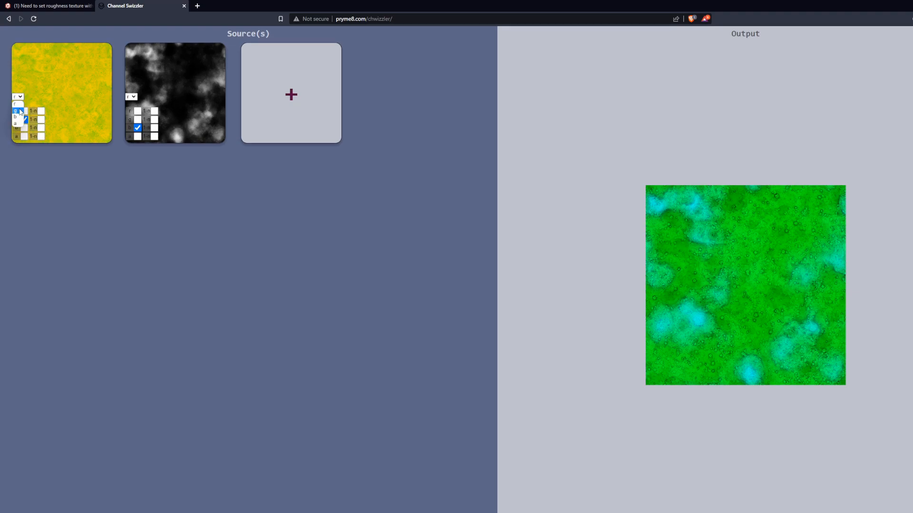
pyautogui.click(20, 111)
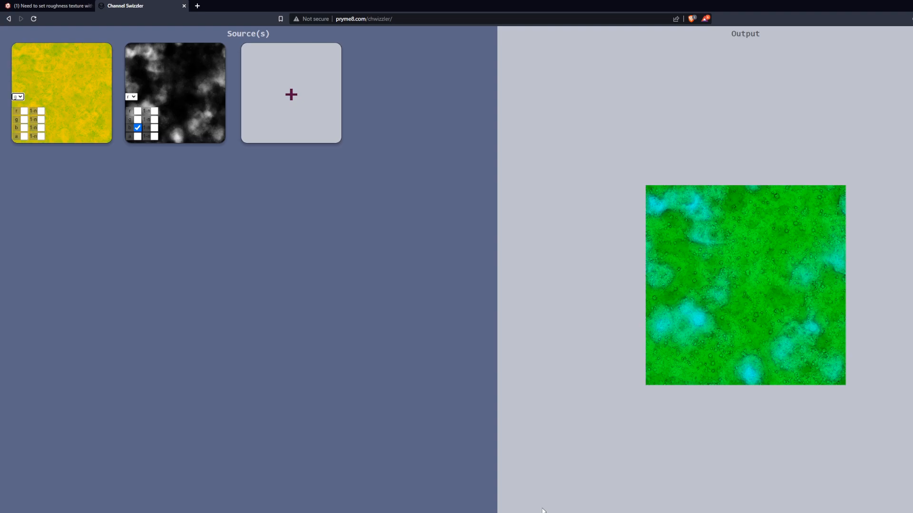
pyautogui.click(25, 137)
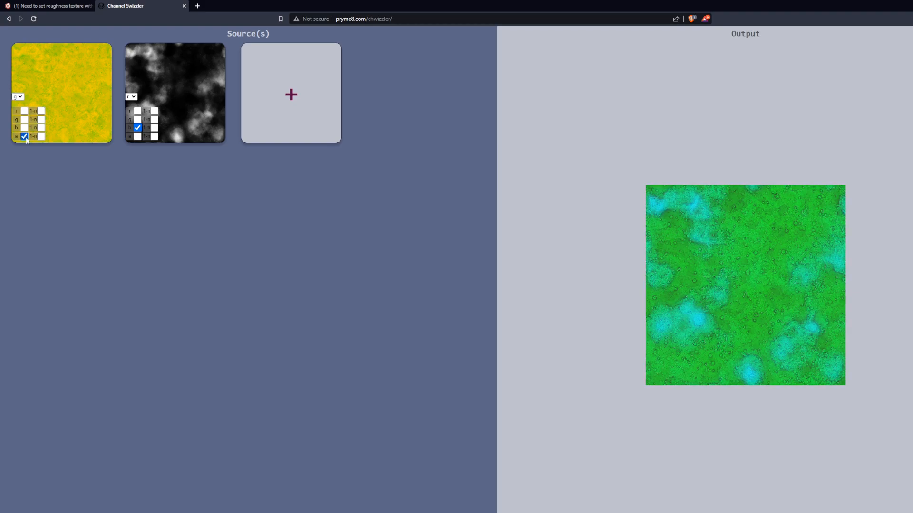
pyautogui.click(41, 137)
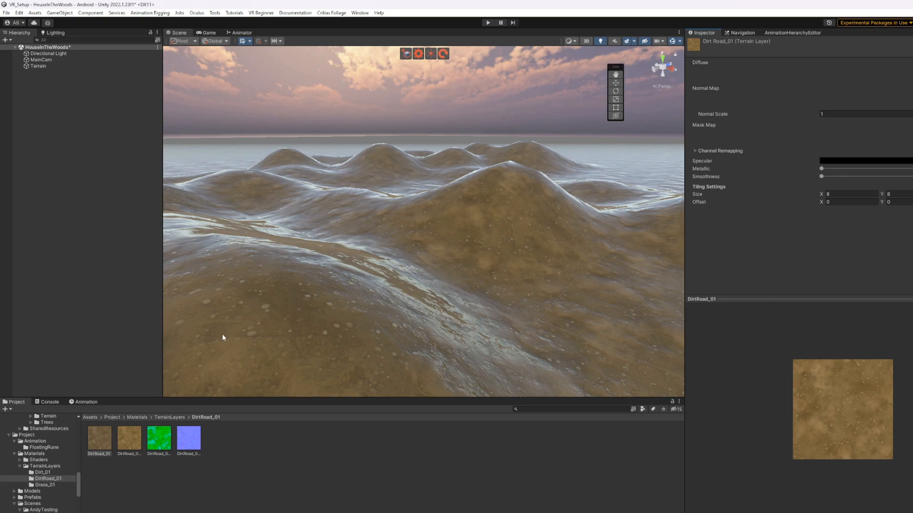
# In Unity, assign the dirt road texture to the DirtRoad_01 terrain layer and replace the terrain's Dirt_Road layer with DirtRoad_01
pyautogui.moveTo(130, 435); pyautogui.dragTo(810, 86)
pyautogui.click(75, 67)
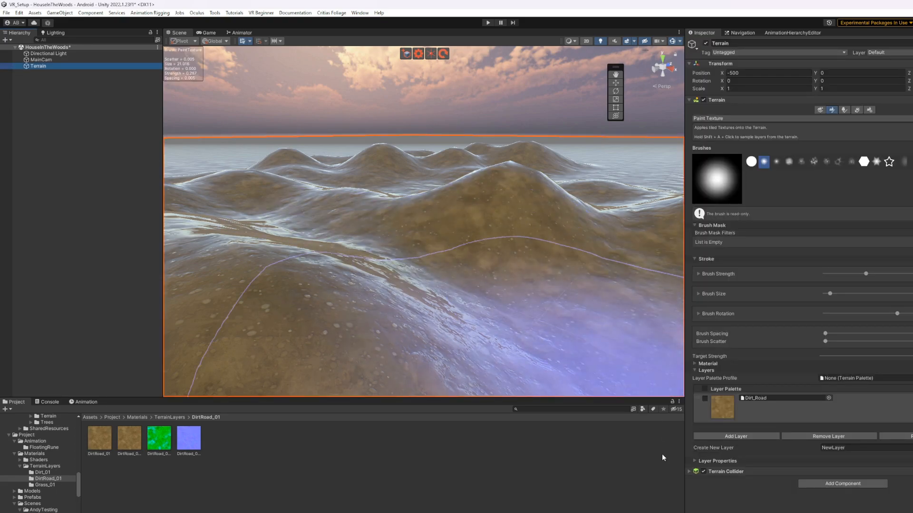
pyautogui.moveTo(106, 453); pyautogui.dragTo(776, 402)
pyautogui.press('w')
pyautogui.moveTo(506, 200)
pyautogui.mouseDown()
pyautogui.moveTo(442, 236)
pyautogui.moveTo(493, 227)
pyautogui.moveTo(495, 234)
pyautogui.moveTo(454, 170)
pyautogui.moveTo(484, 238)
pyautogui.moveTo(471, 214)
pyautogui.mouseUp()
pyautogui.press('s')
pyautogui.press('w')
pyautogui.press('w')
pyautogui.press('s')
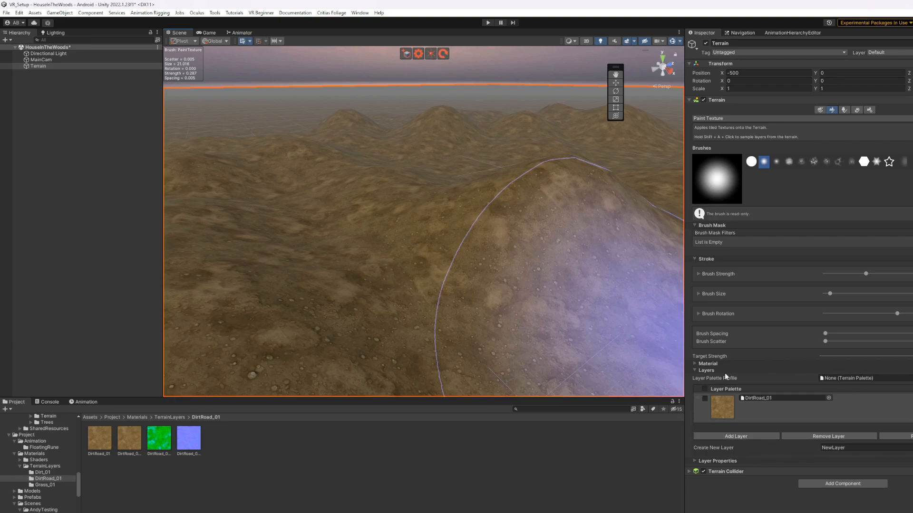
# In Channel Swizzler, route the dirt texture's red channel to the output's green and blue channels in addition to red
pyautogui.click(24, 119)
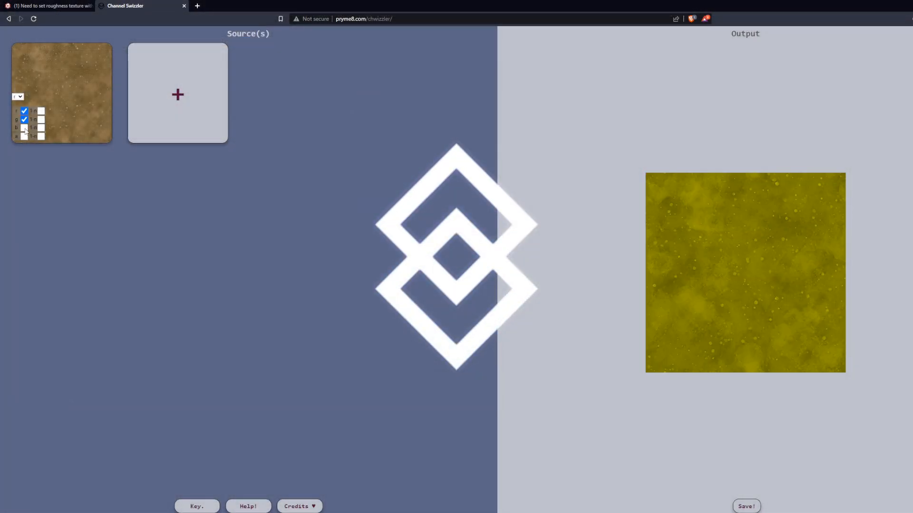
pyautogui.click(25, 128)
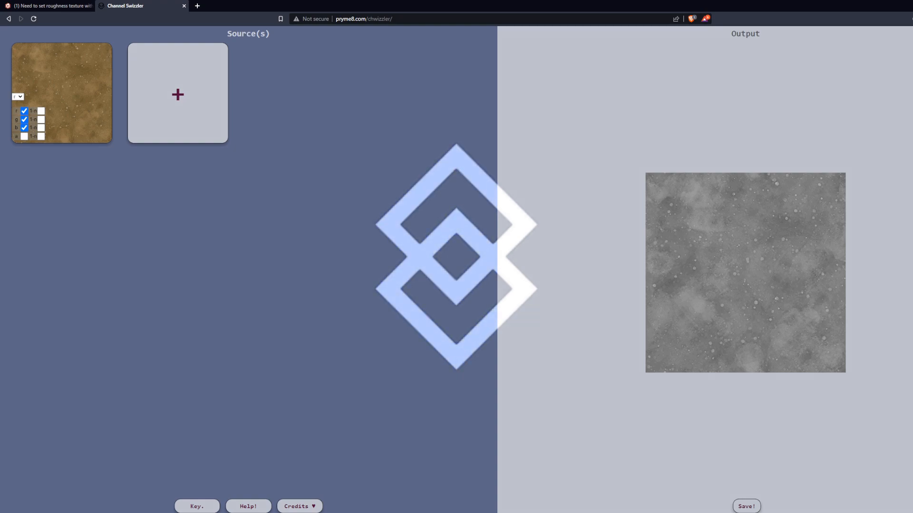
pyautogui.click(24, 119)
pyautogui.click(24, 127)
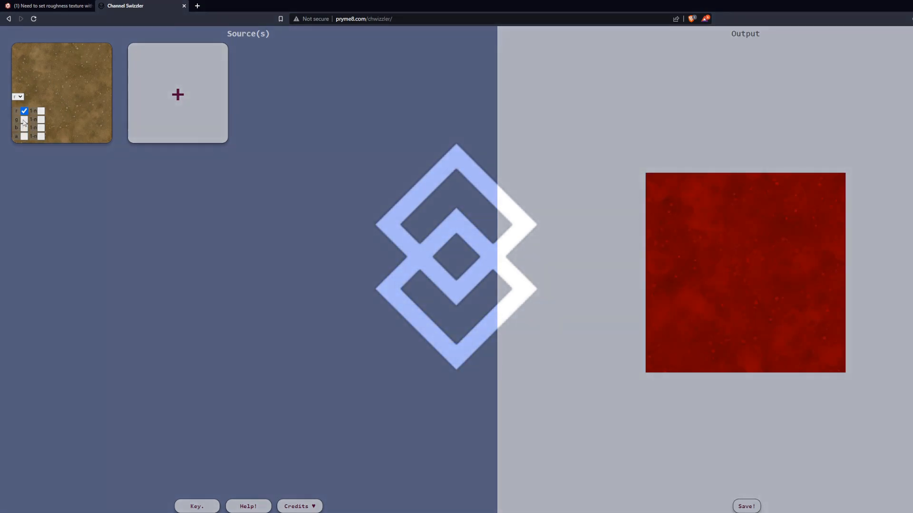
pyautogui.click(25, 120)
pyautogui.click(24, 127)
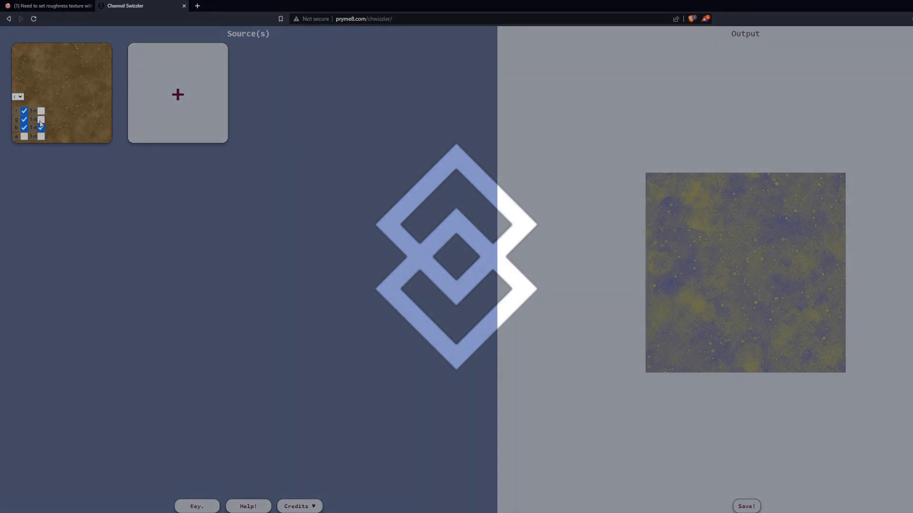
# Try inverting different combinations of the red, green and blue output channels, ending with only green inverted
pyautogui.click(41, 119)
pyautogui.click(41, 112)
pyautogui.click(41, 111)
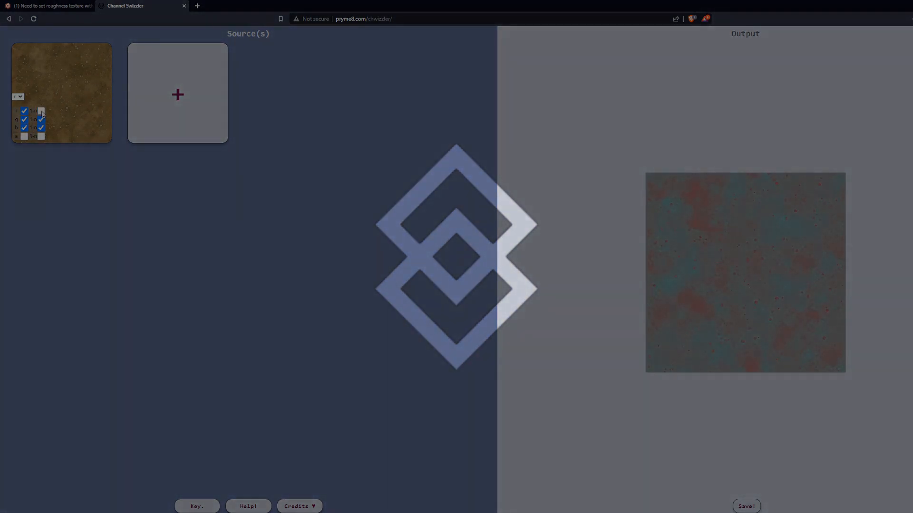
pyautogui.click(41, 119)
pyautogui.click(41, 127)
pyautogui.click(41, 120)
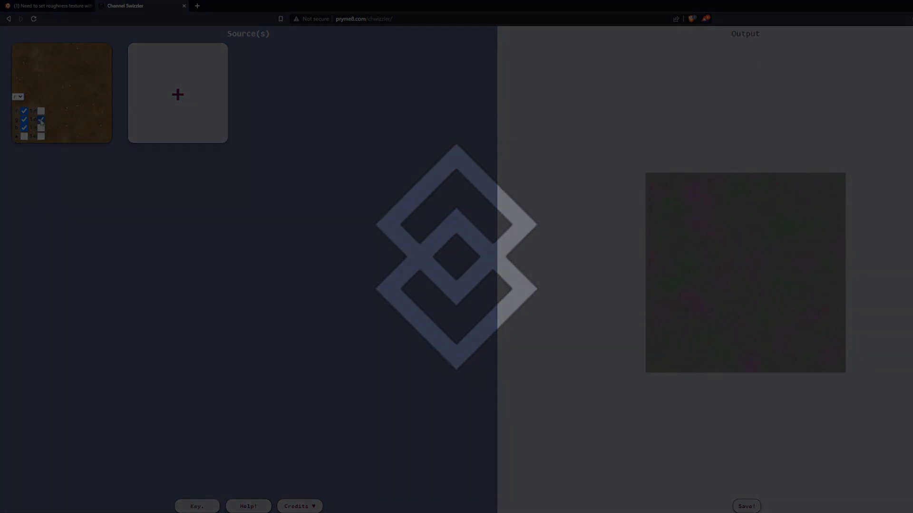